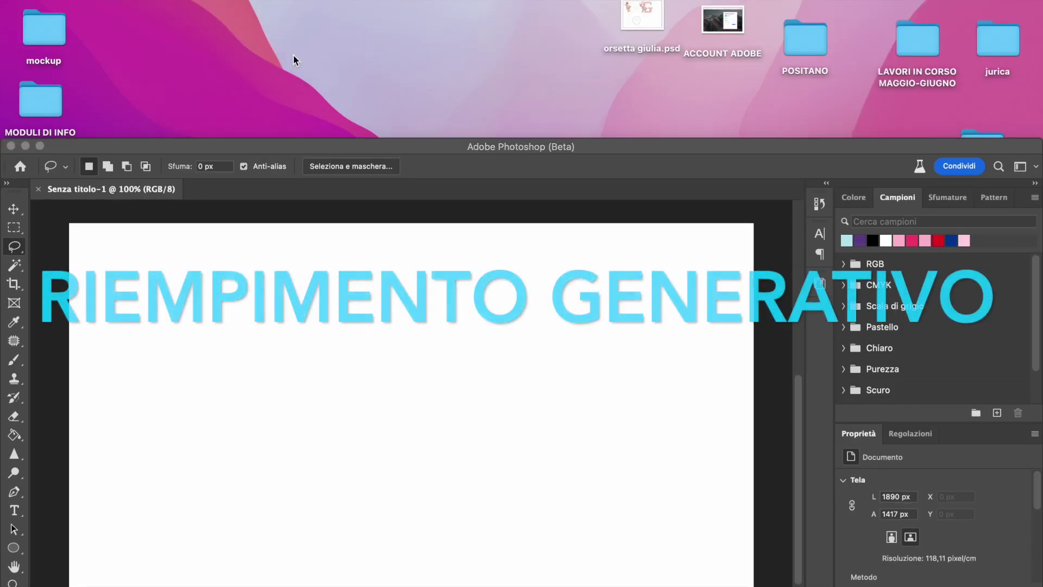
# Step: Place the Canyon Dolomites JPEG from the Download folder into the document, keeping Camera Raw defaults
pyautogui.click(209, 0)
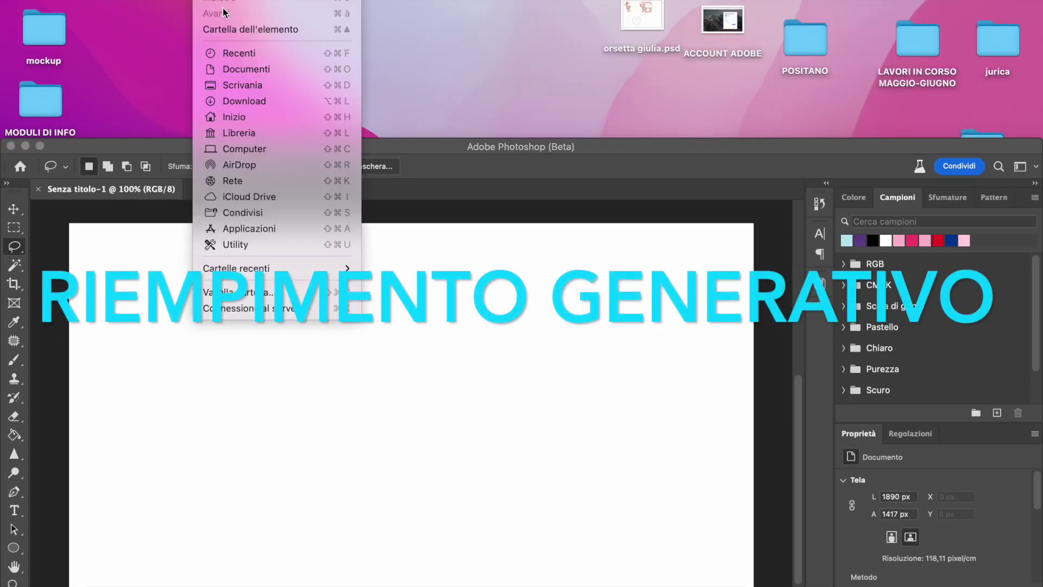
pyautogui.click(243, 102)
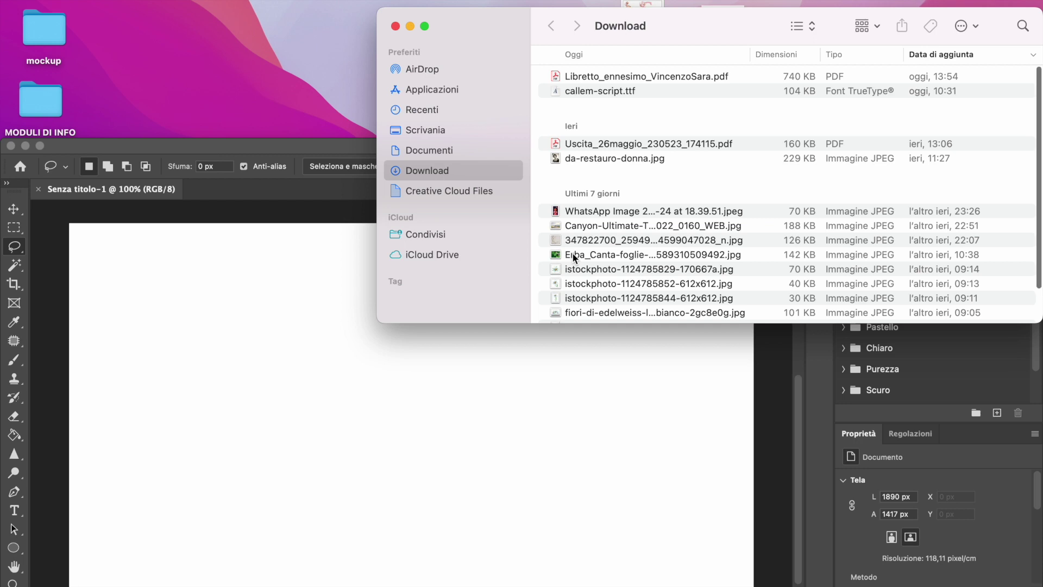
pyautogui.moveTo(581, 227); pyautogui.dragTo(311, 353)
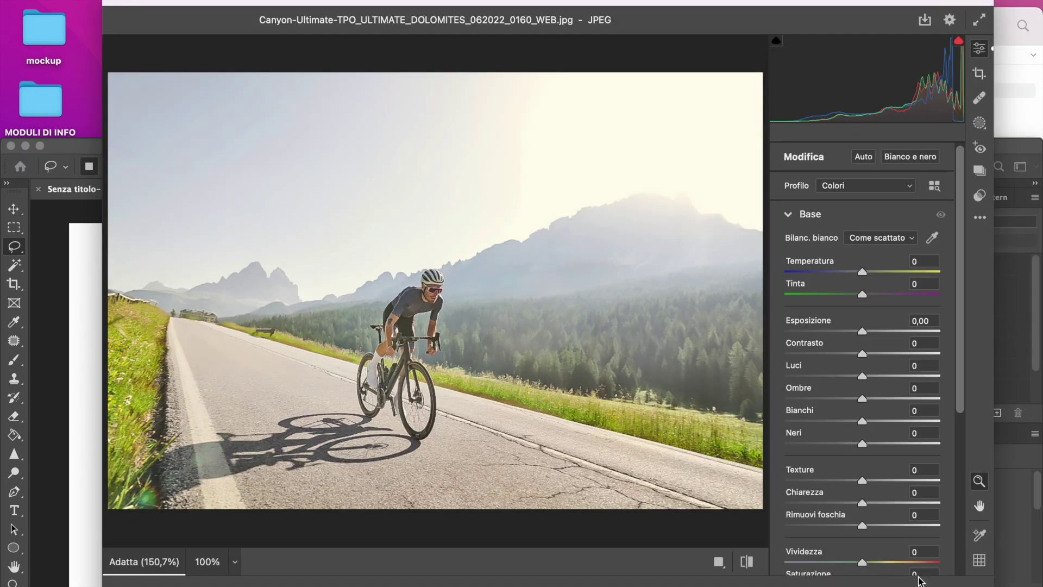
pyautogui.click(919, 580)
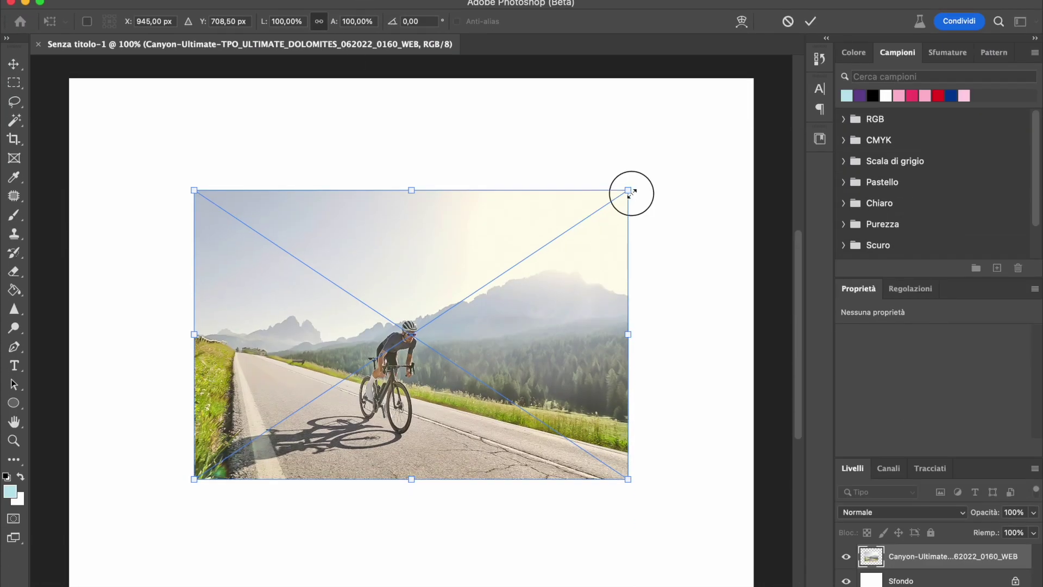
# Step: Scale the cyclist photo up to 2597 × 1732 px, leaving only a white strip on the left
pyautogui.moveTo(629, 192); pyautogui.dragTo(814, 81)
pyautogui.hotkey('ctrl', '-')
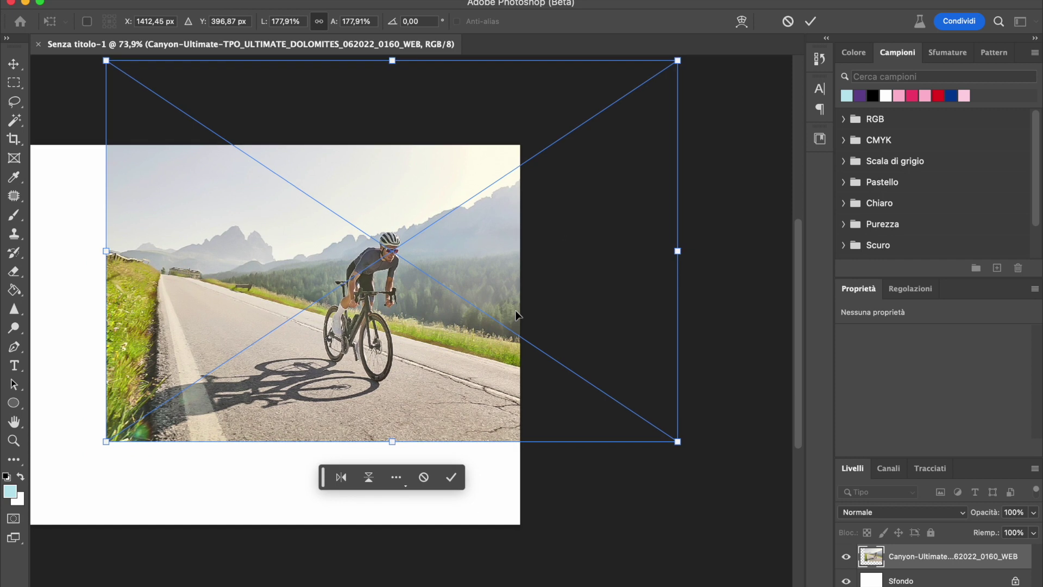
pyautogui.moveTo(677, 441); pyautogui.dragTo(768, 568)
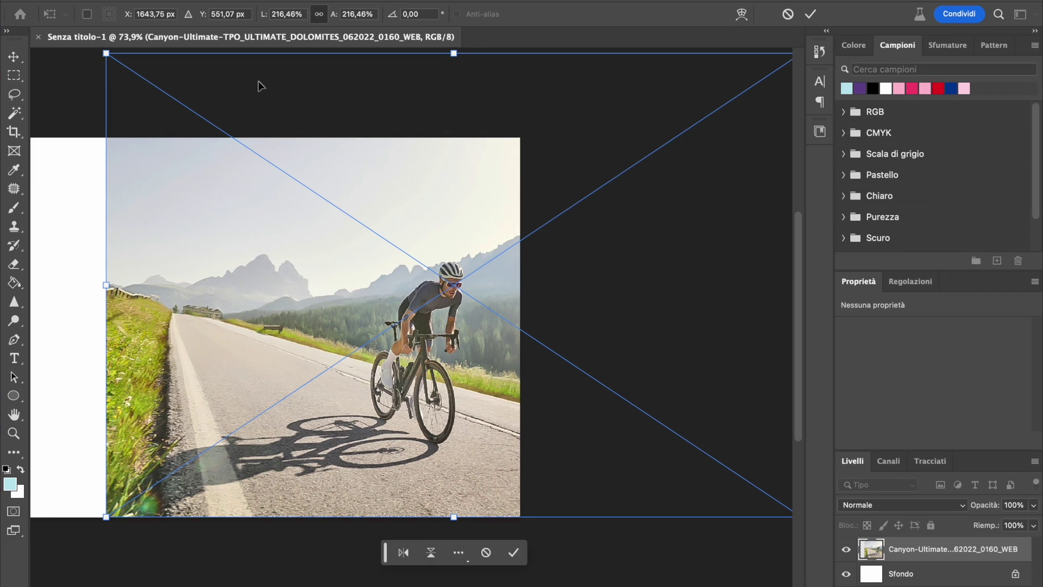
pyautogui.press('Return')
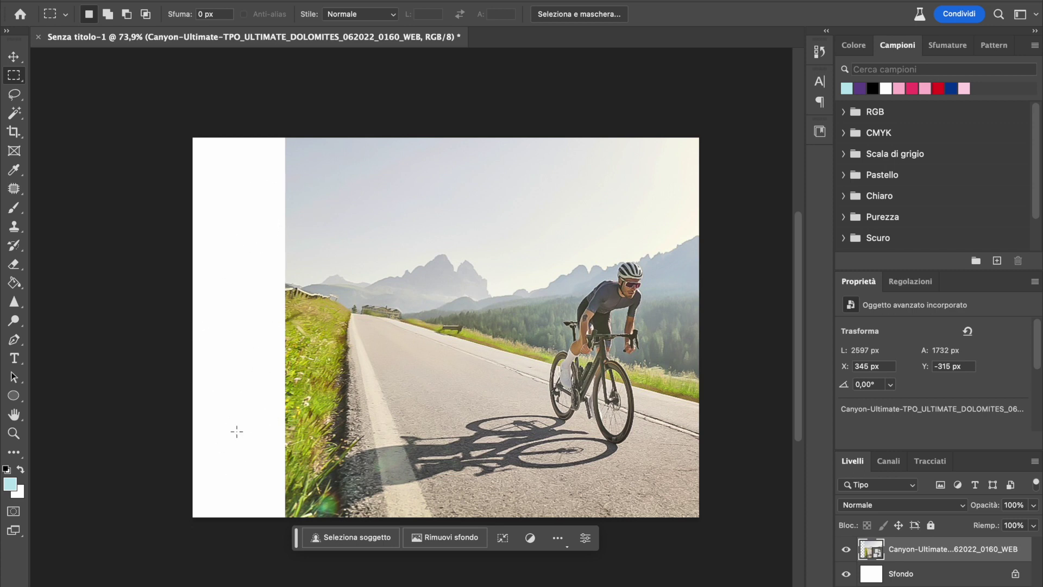
# Step: Hide the Sfondo layer and marquee-select the empty left strip, slightly overlapping the photo edge
pyautogui.click(845, 574)
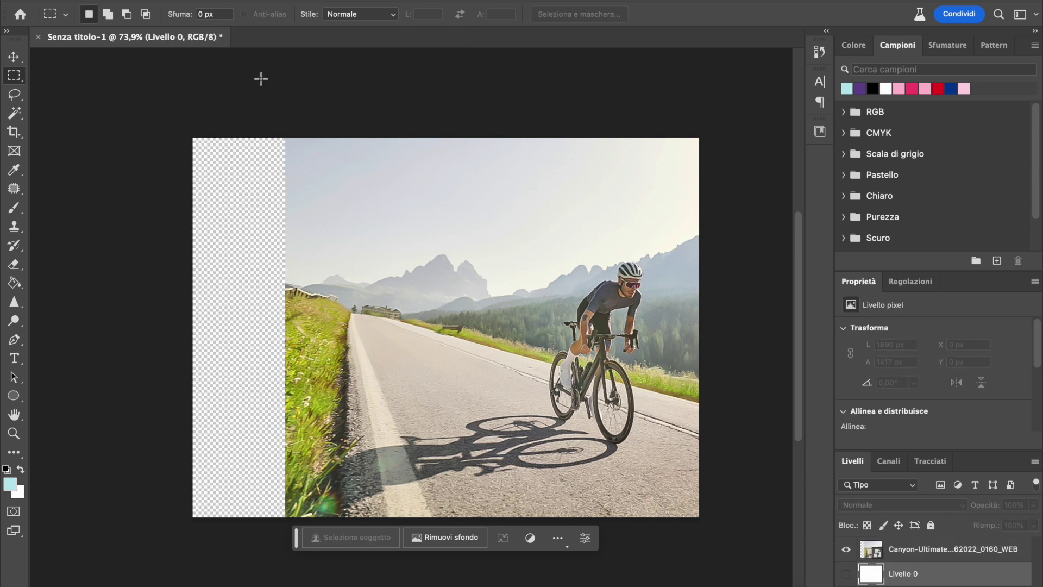
pyautogui.moveTo(178, 116); pyautogui.dragTo(303, 565)
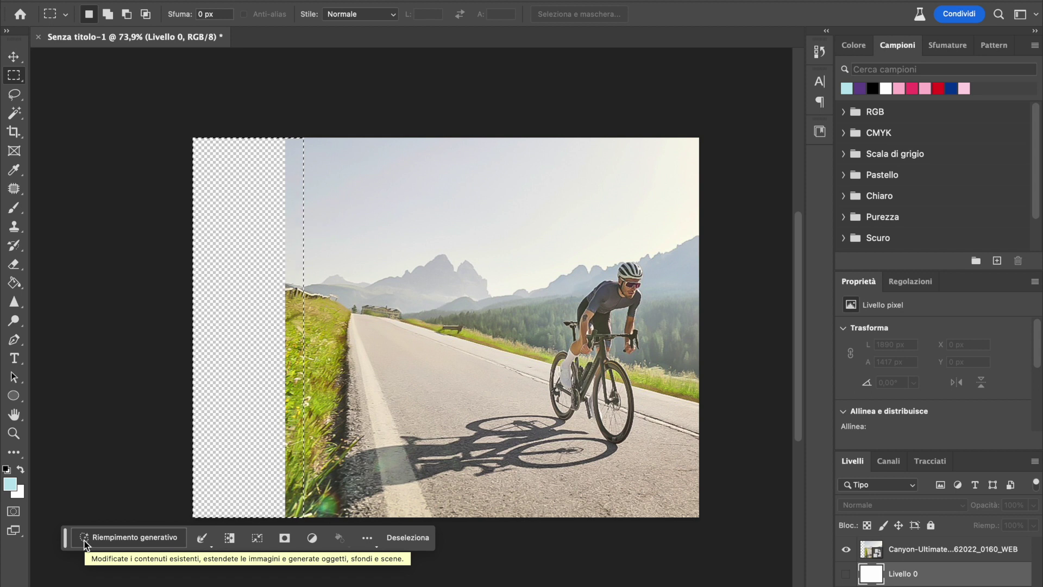
# Step: Run Generative Fill with an empty prompt to fill the left strip with grassy roadside
pyautogui.click(85, 537)
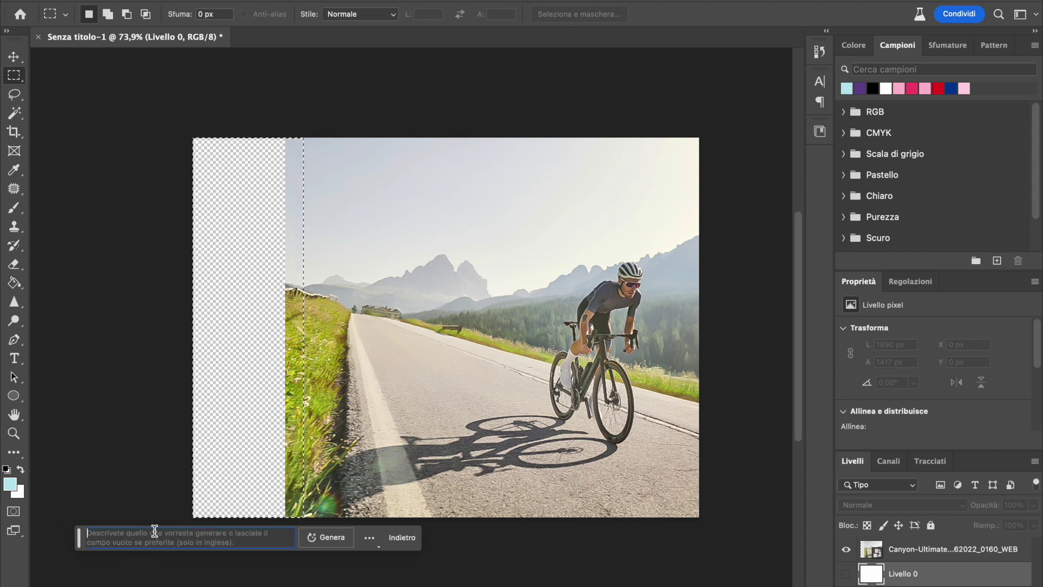
pyautogui.scroll(5, 154, 530)
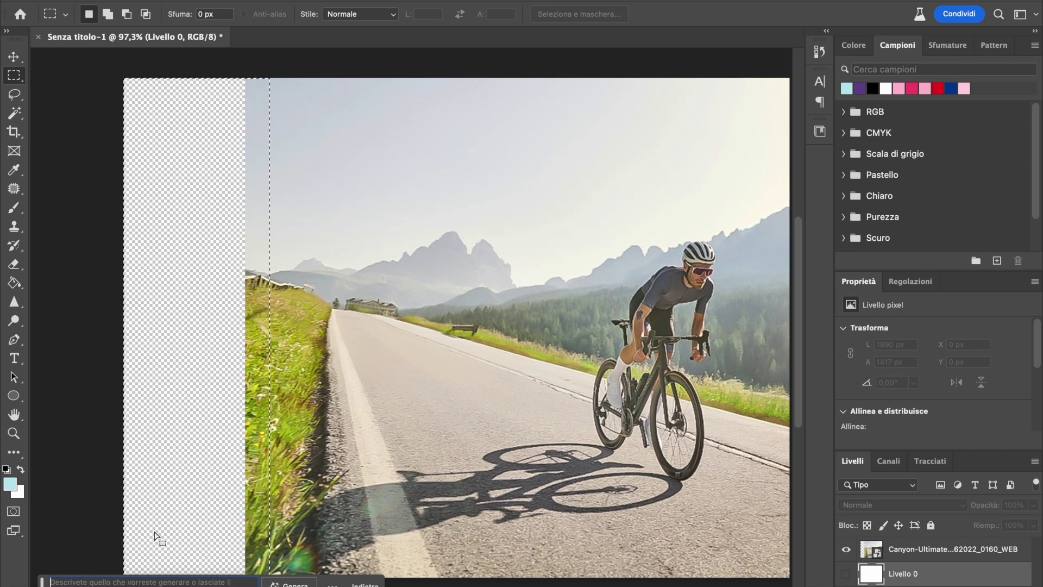
pyautogui.scroll(-2, 156, 537)
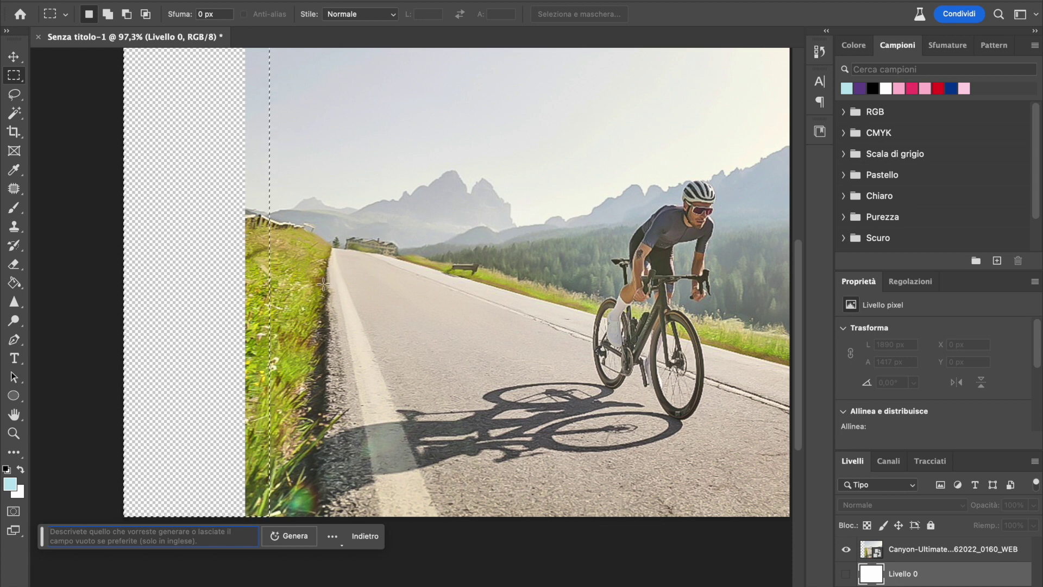
pyautogui.scroll(-2, 322, 283)
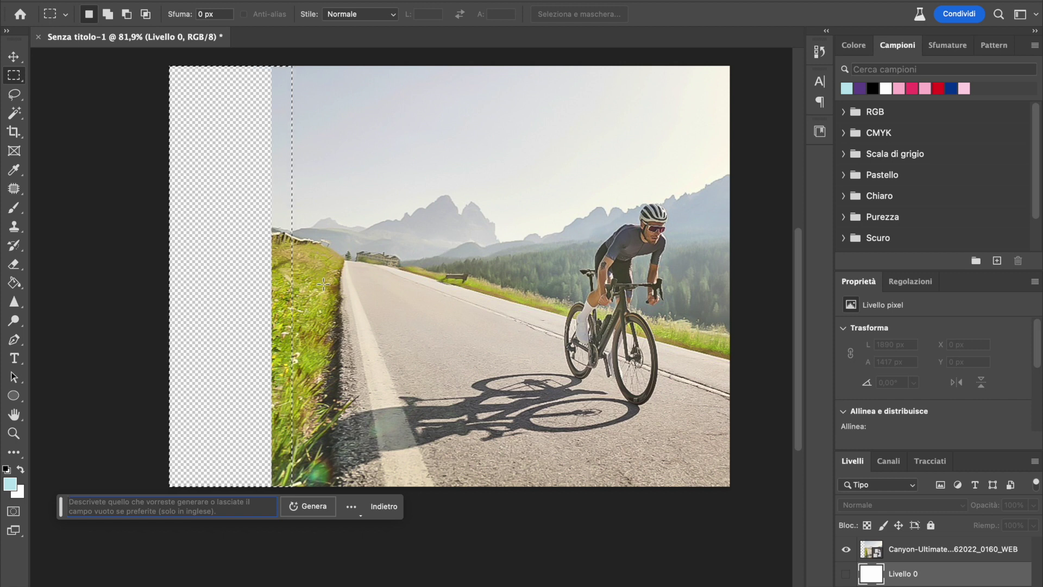
pyautogui.click(305, 507)
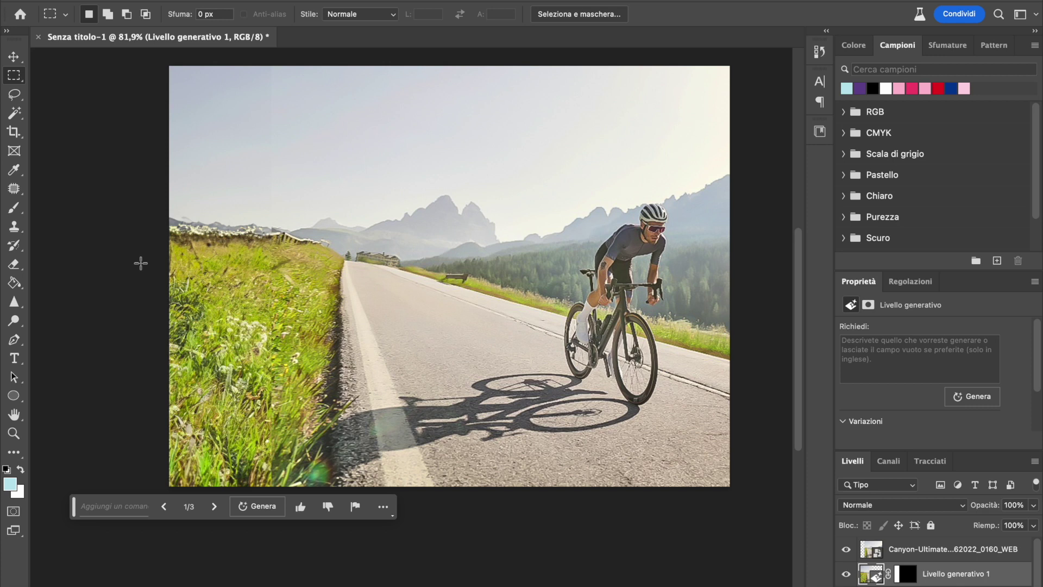
# Step: Toggle Livello generativo 1 off and on repeatedly to compare before and after
pyautogui.click(845, 573)
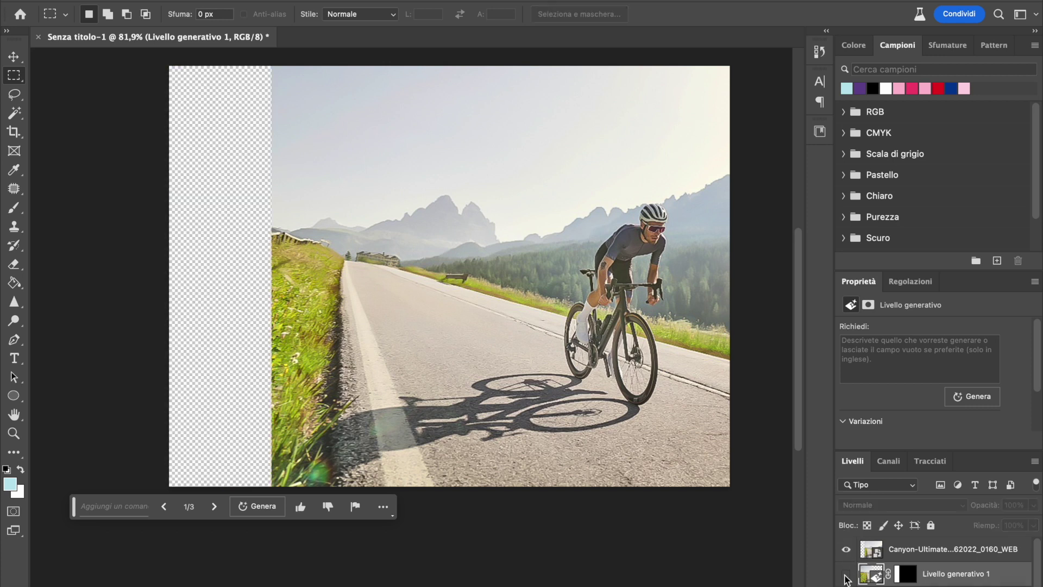
pyautogui.click(845, 573)
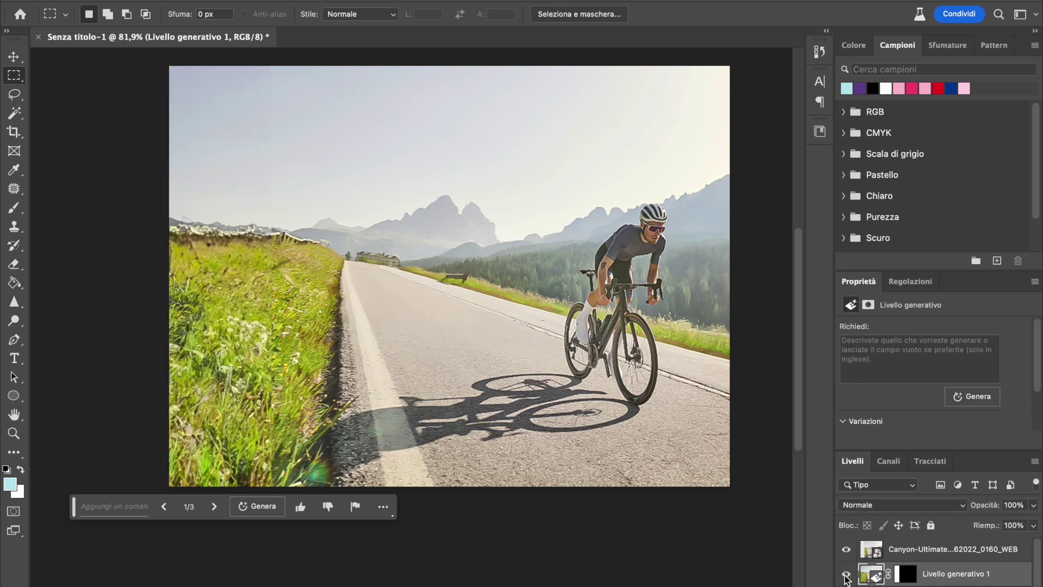
pyautogui.click(846, 573)
pyautogui.click(846, 575)
pyautogui.click(846, 575)
pyautogui.click(846, 574)
# Step: Preview all three Variazioni of the strip fill and return to the first
pyautogui.click(843, 422)
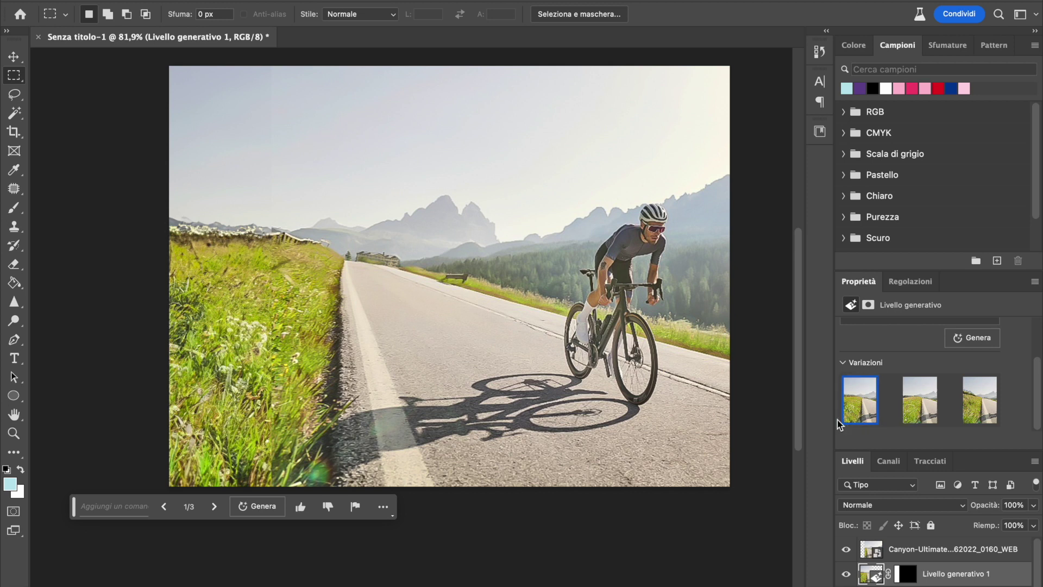
pyautogui.click(926, 415)
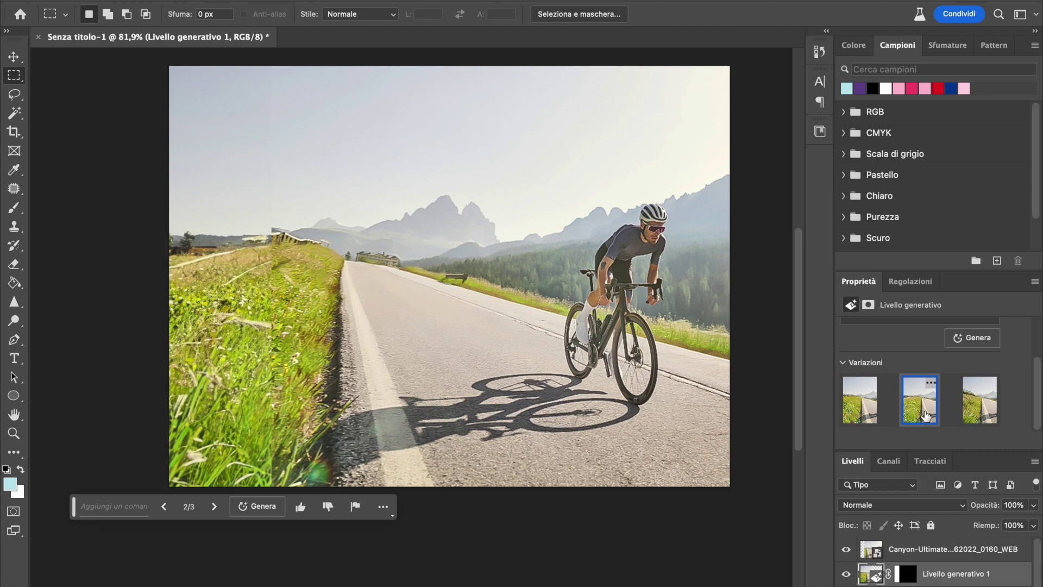
pyautogui.click(977, 415)
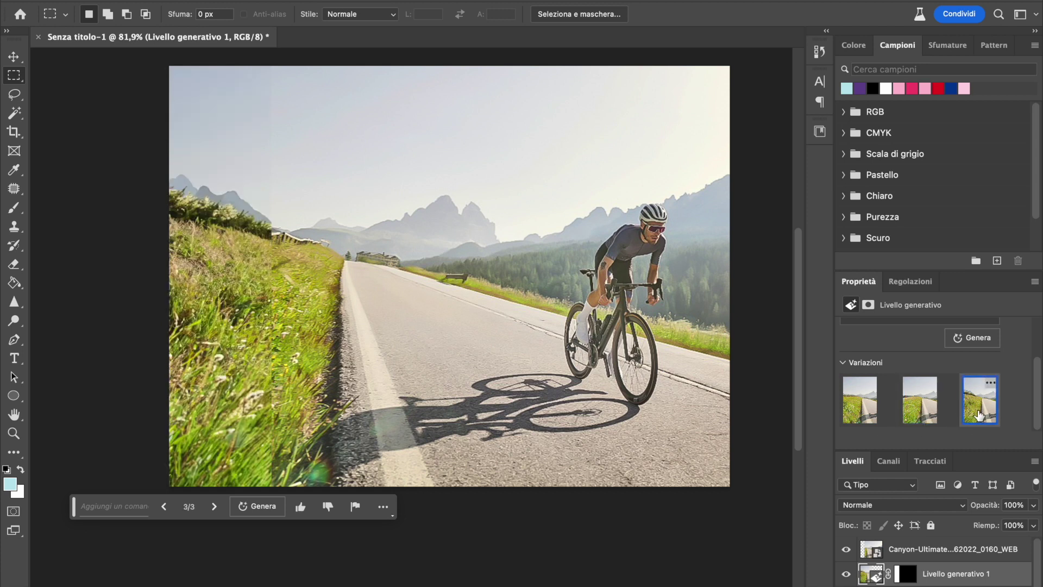
pyautogui.click(923, 413)
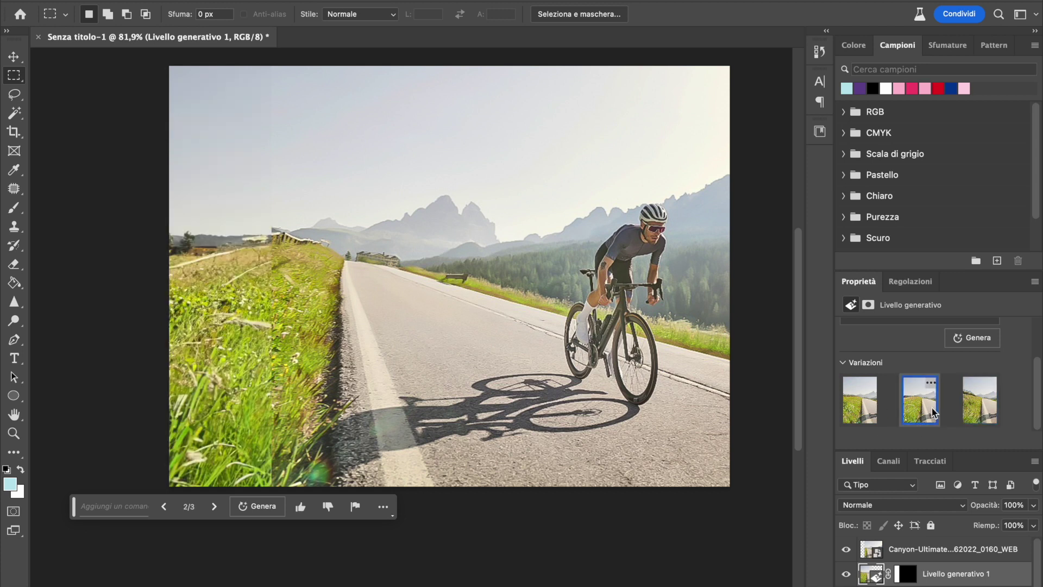
pyautogui.click(865, 414)
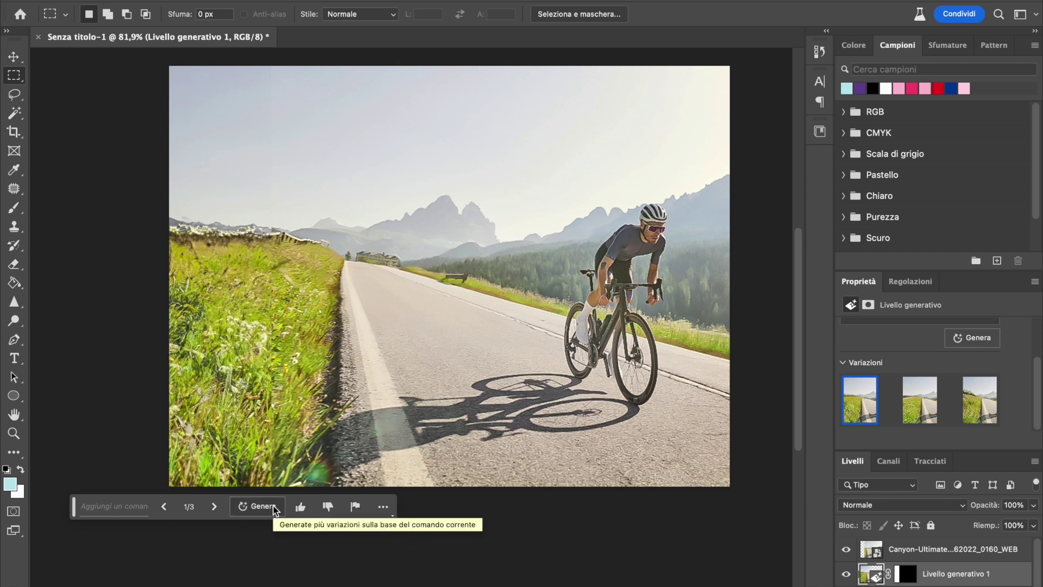
# Step: Generate three more variations of the strip fill, giving six in total
pyautogui.click(273, 507)
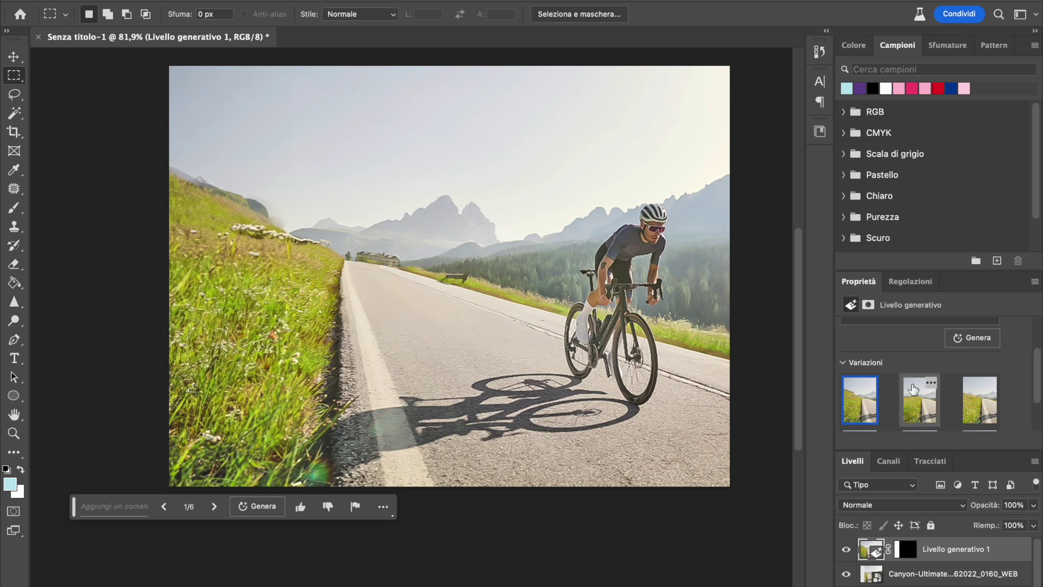
pyautogui.scroll(-3, 922, 403)
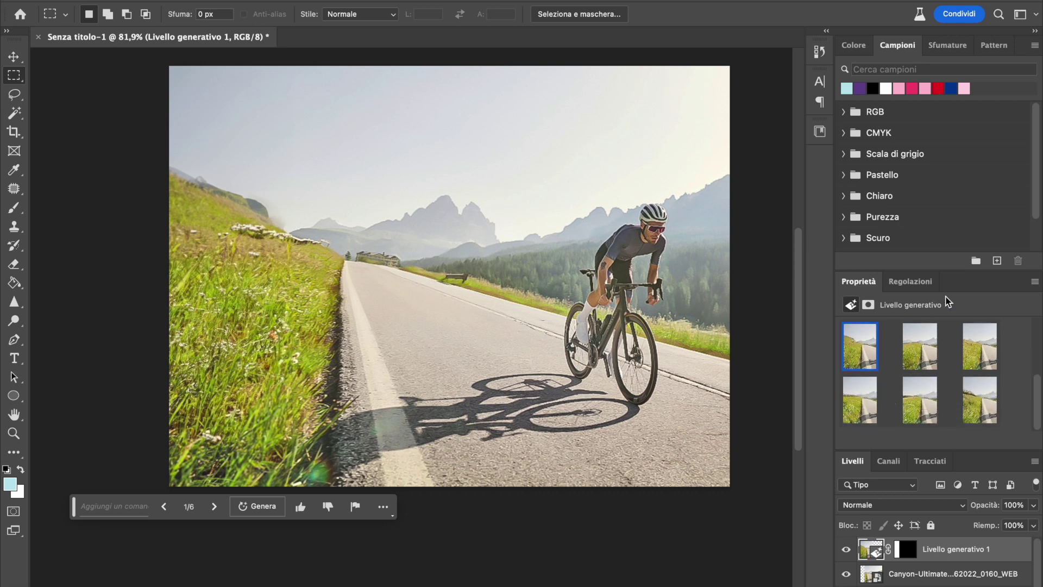
pyautogui.scroll(5, 917, 320)
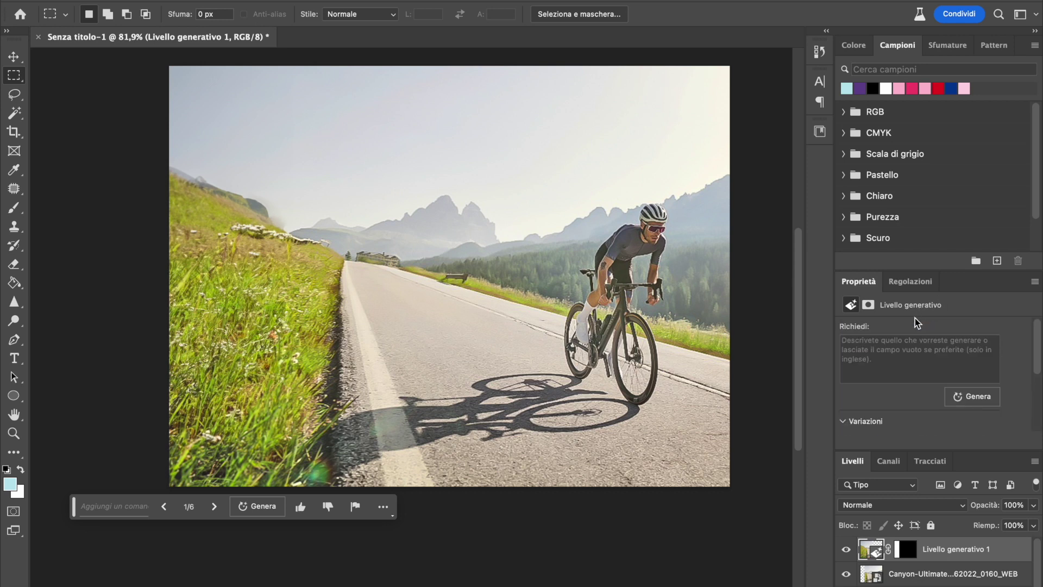
pyautogui.scroll(-5, 915, 318)
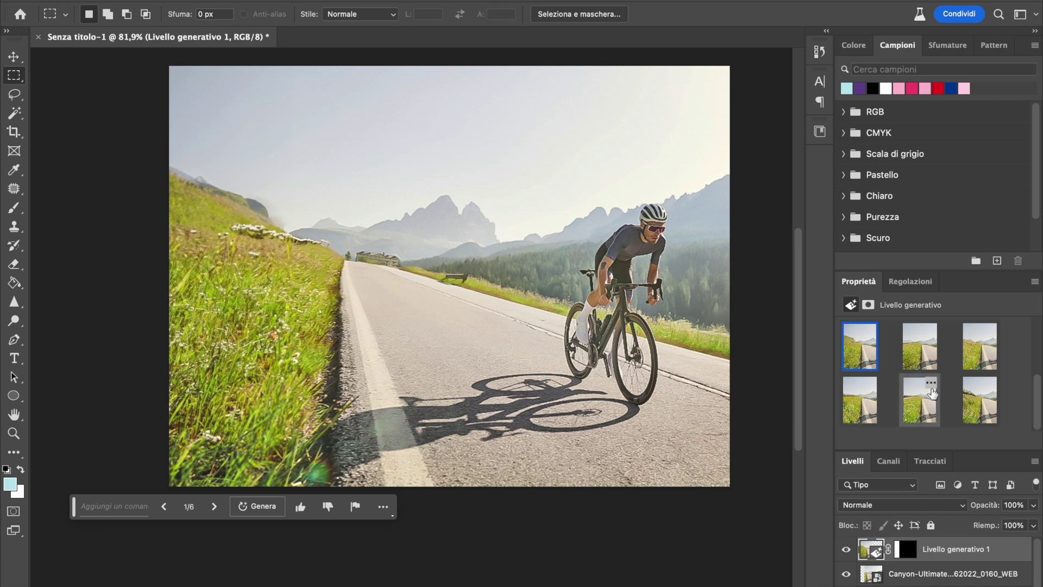
pyautogui.moveTo(919, 345)
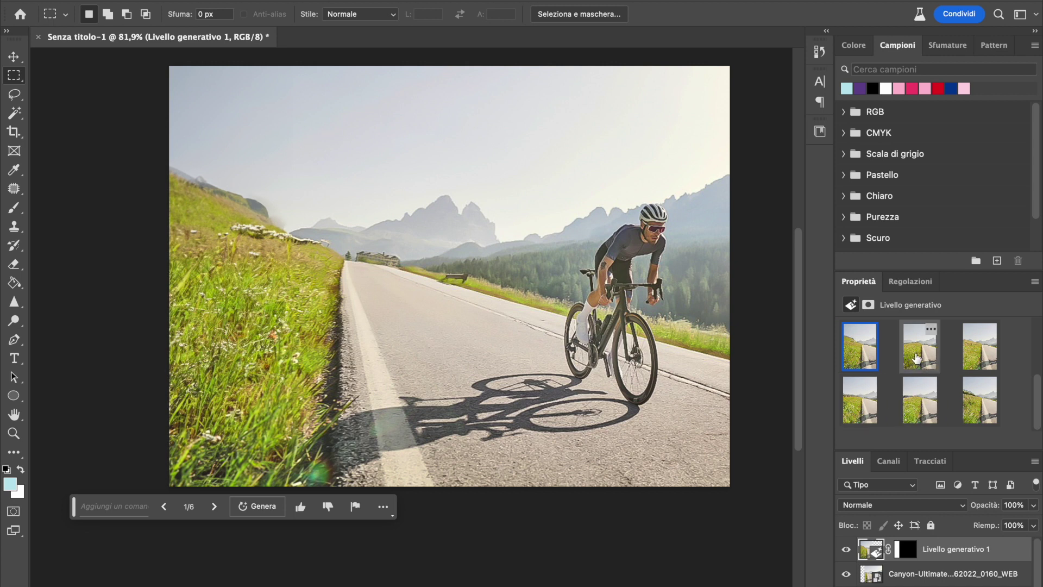
# Step: Preview the grass bank variations and settle on variation 3 of 6
pyautogui.click(918, 400)
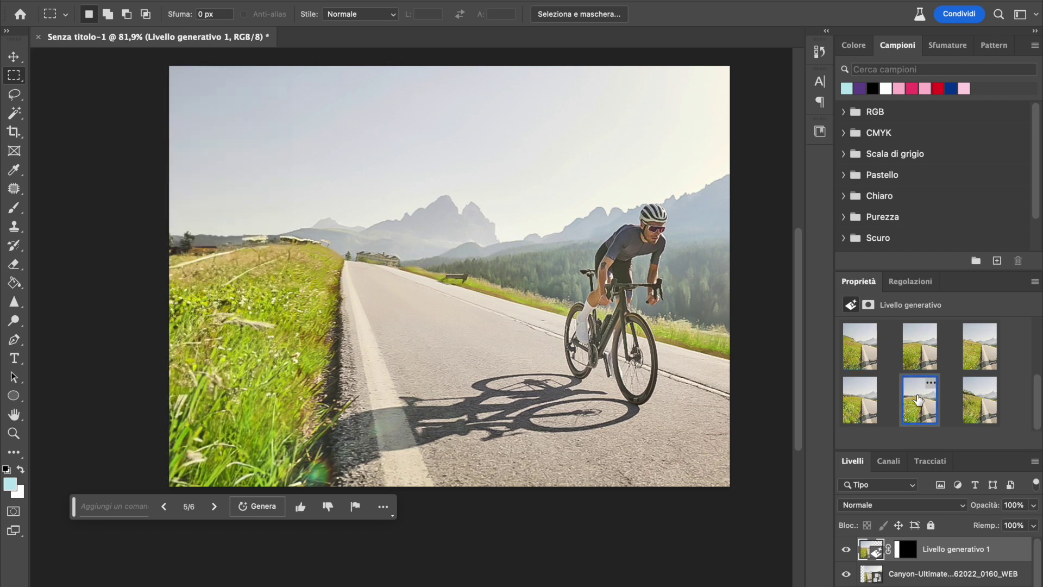
pyautogui.click(972, 402)
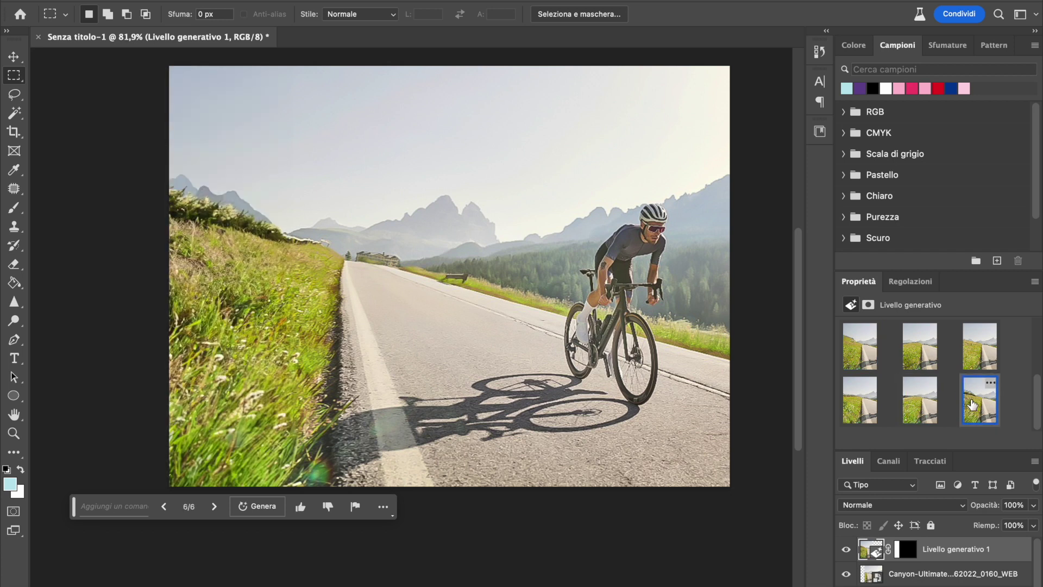
pyautogui.click(972, 358)
pyautogui.click(908, 363)
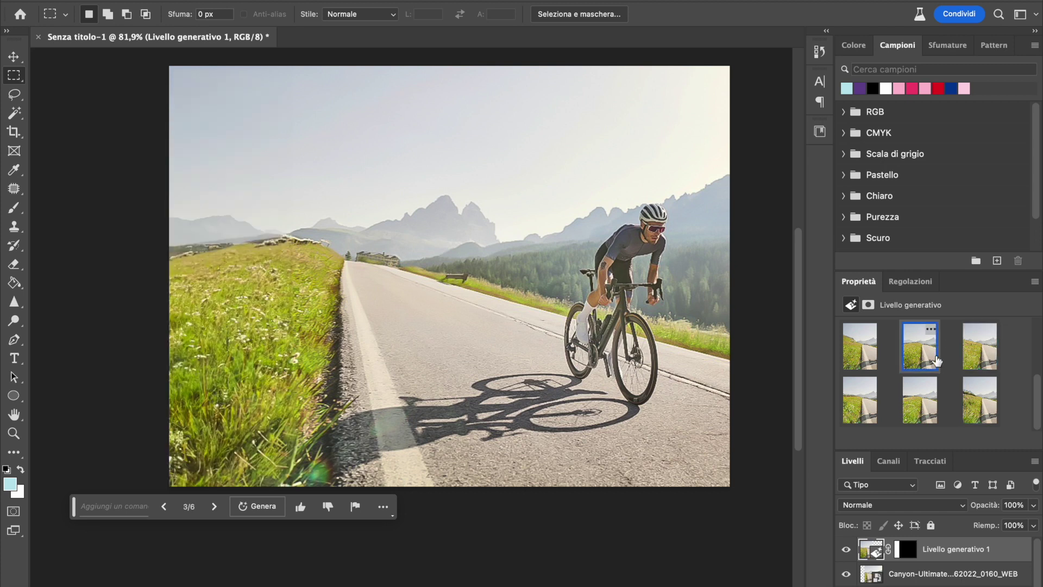
pyautogui.click(869, 356)
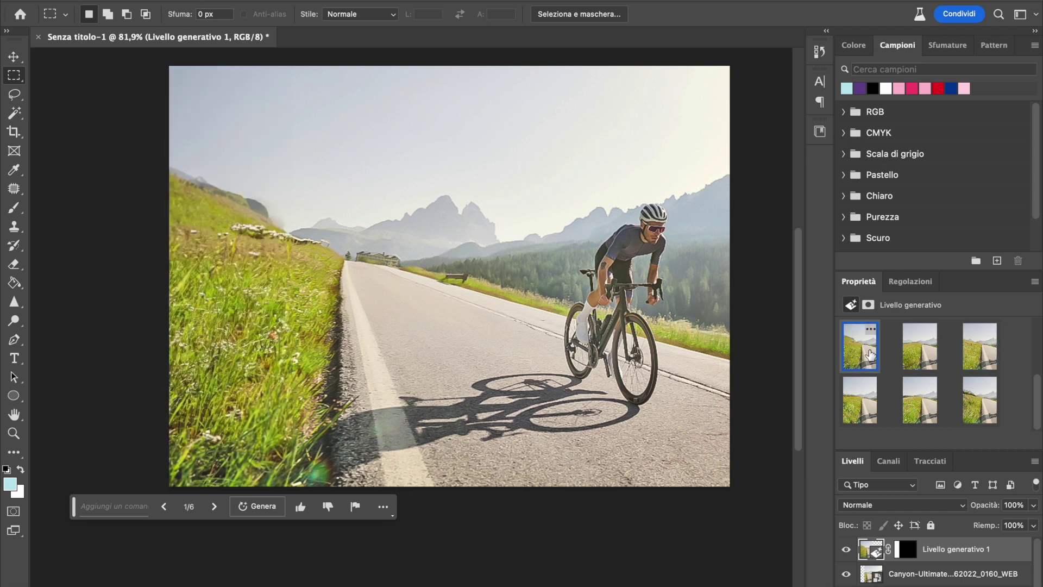
pyautogui.click(976, 349)
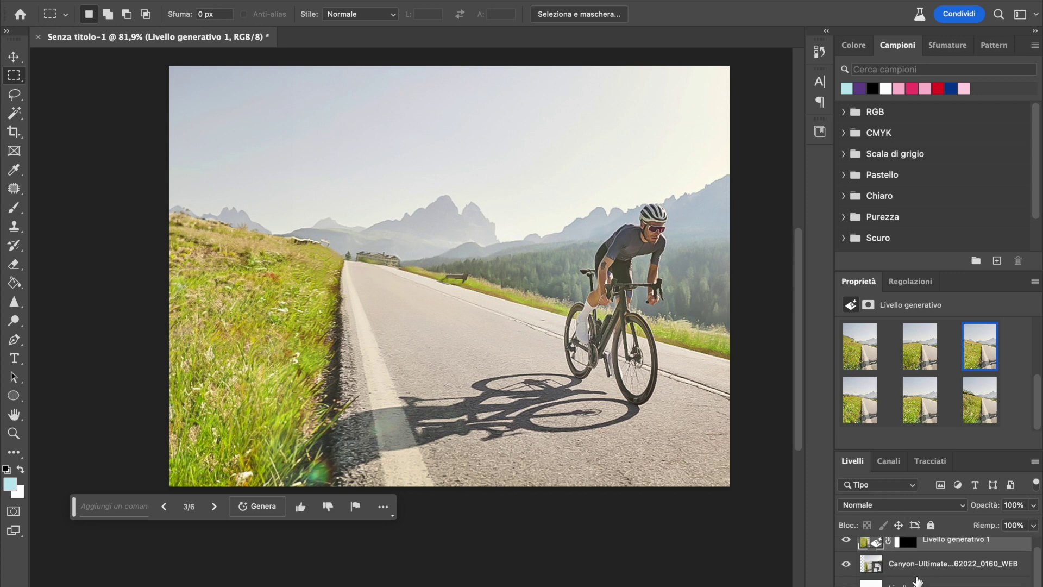
# Step: On the Canyon photo layer, select the distant hotel and generate FOREST in its place
pyautogui.click(917, 577)
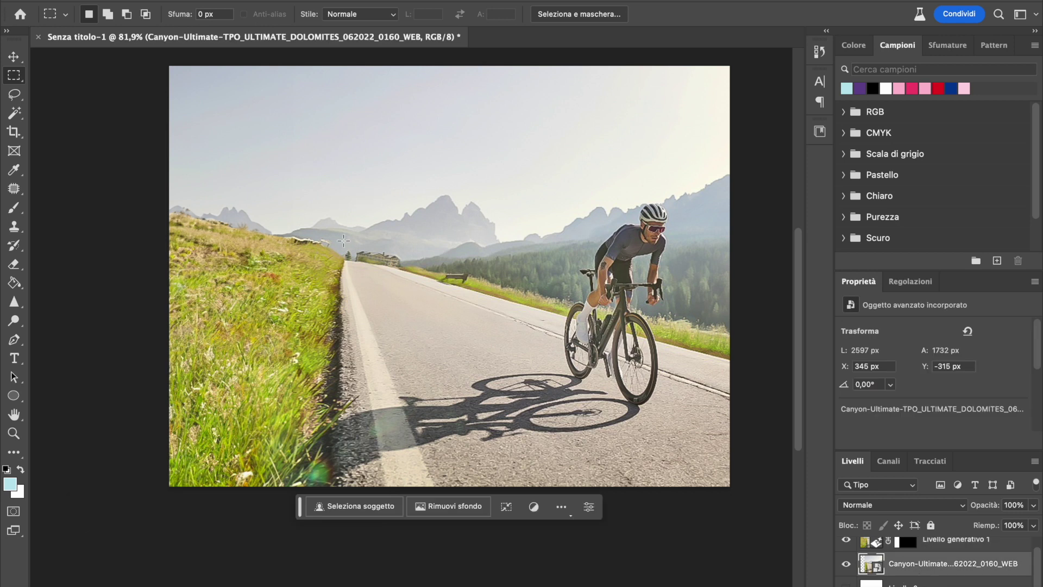
pyautogui.moveTo(349, 231); pyautogui.dragTo(404, 263)
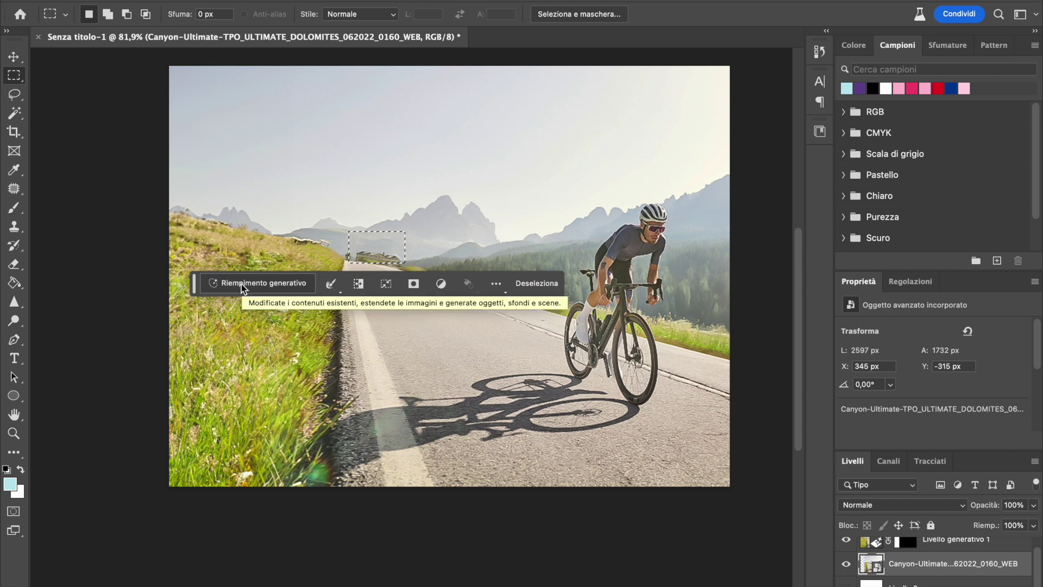
pyautogui.click(242, 285)
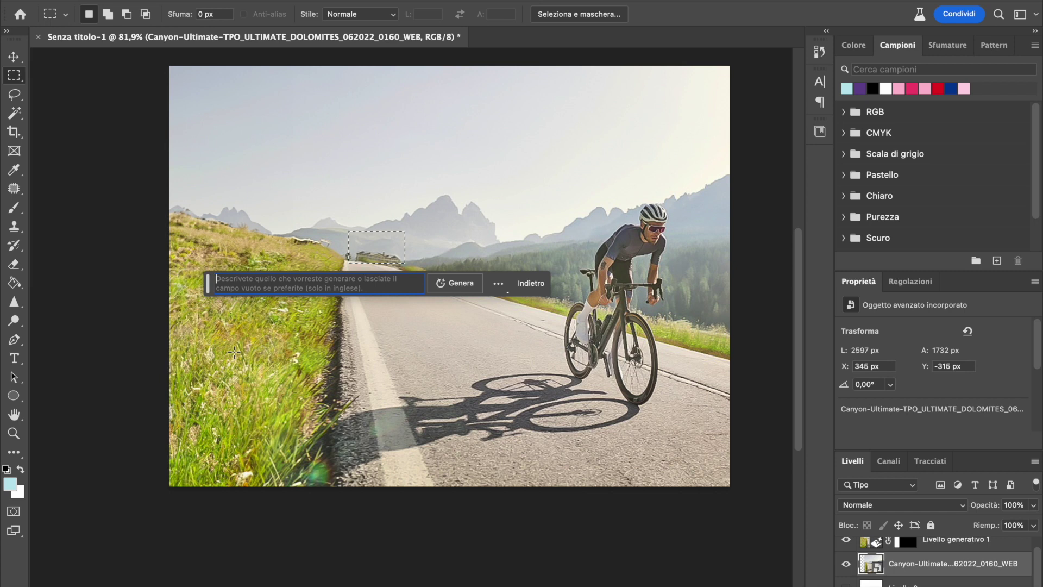
pyautogui.write('FOREST')
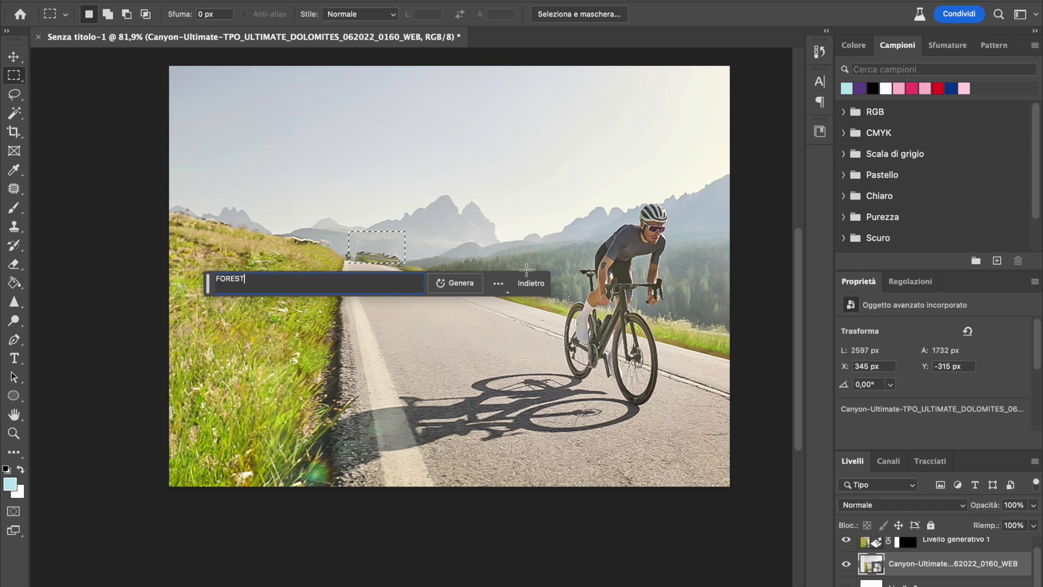
pyautogui.click(457, 283)
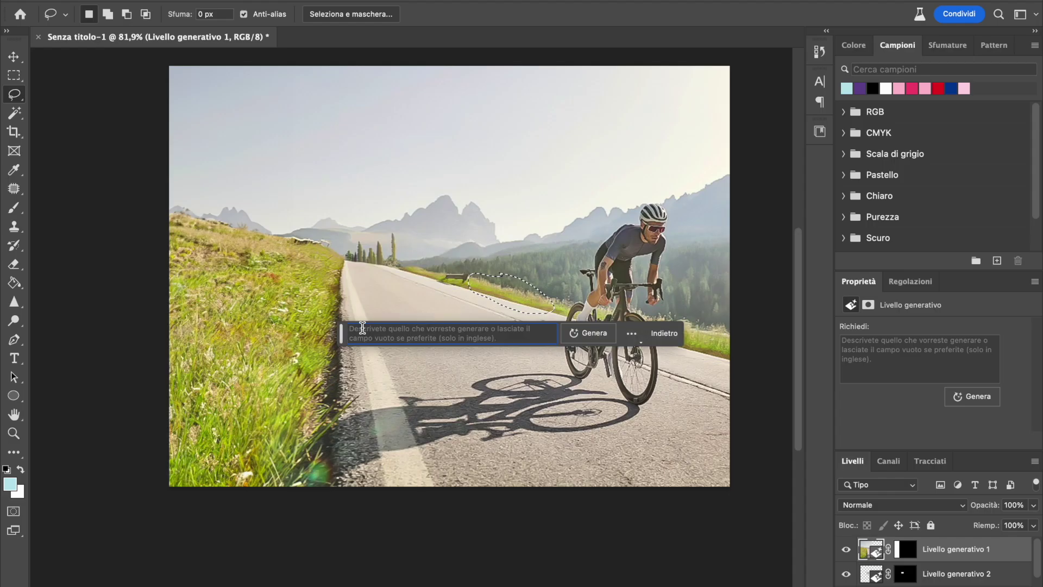
# Step: Generate a bench by the road and a wooden fence on the left bank
pyautogui.click(584, 332)
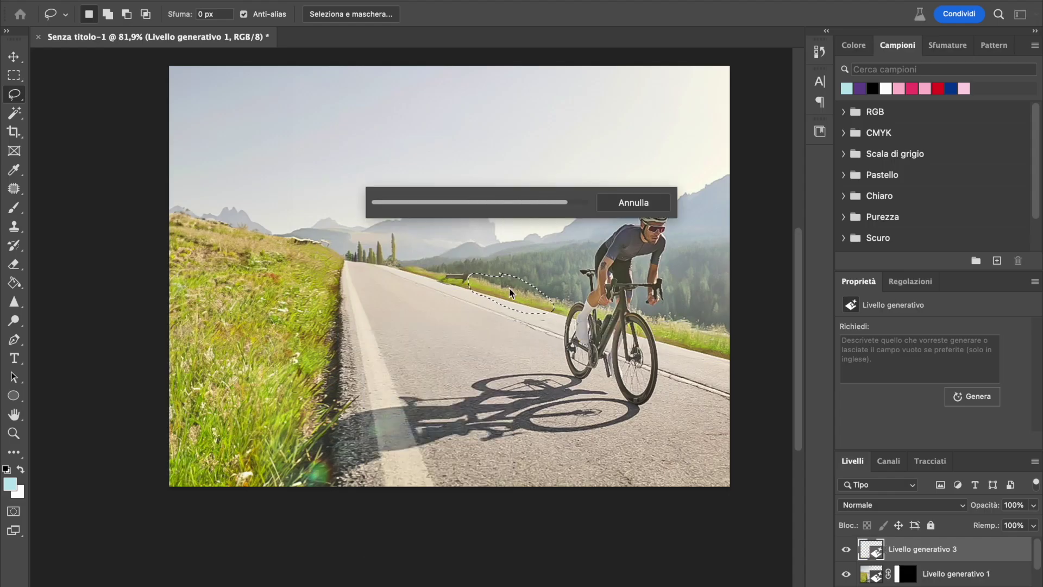
pyautogui.scroll(2, 413, 286)
pyautogui.moveTo(209, 209); pyautogui.dragTo(217, 216)
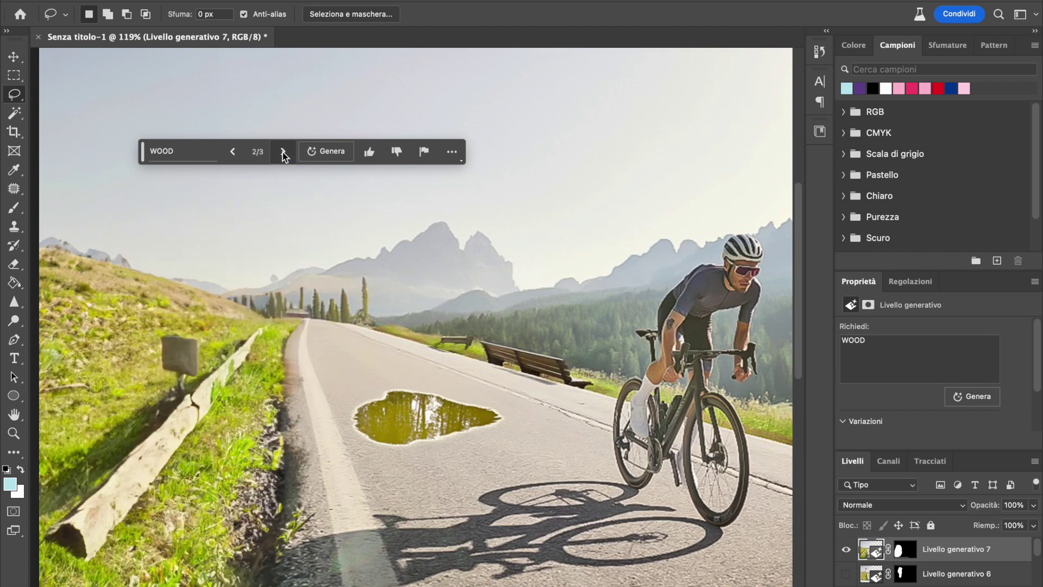
pyautogui.click(283, 152)
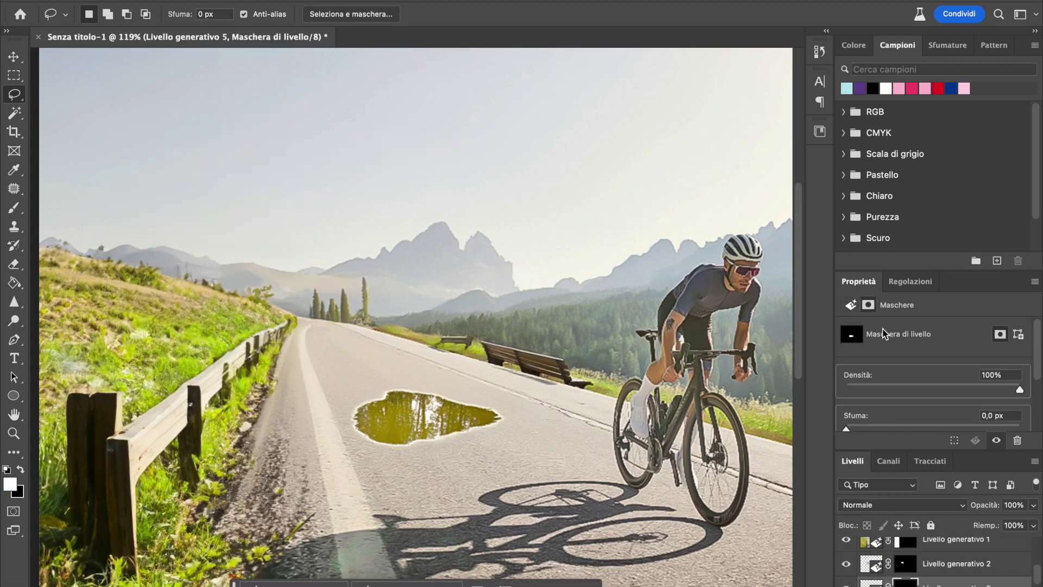
# Step: Feather the puddle mask to 2.8 px and blend it into the road with the Patch tool
pyautogui.moveTo(845, 429); pyautogui.dragTo(870, 429)
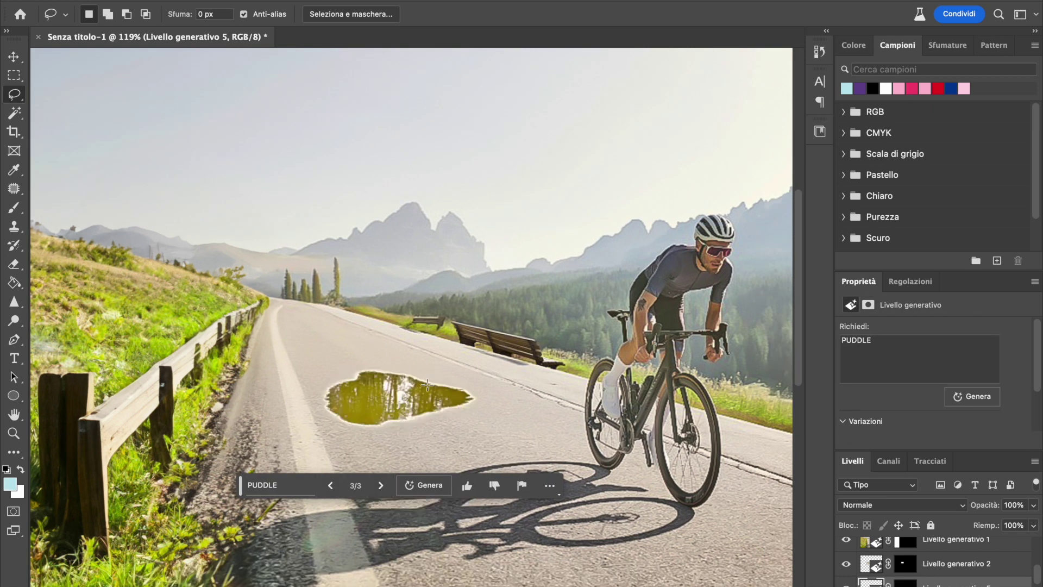
pyautogui.press('j')
pyautogui.moveTo(424, 383); pyautogui.dragTo(383, 409)
pyautogui.press('Return')
pyautogui.click(364, 405)
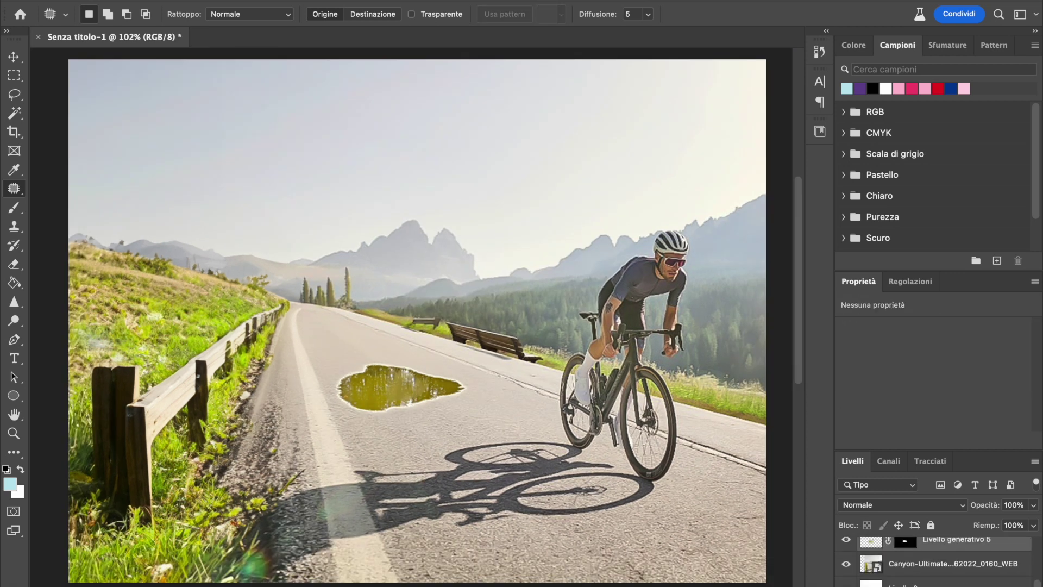
# Step: Hide and re-show Gruppo 1 to compare the image with and without the generated edits
pyautogui.click(846, 545)
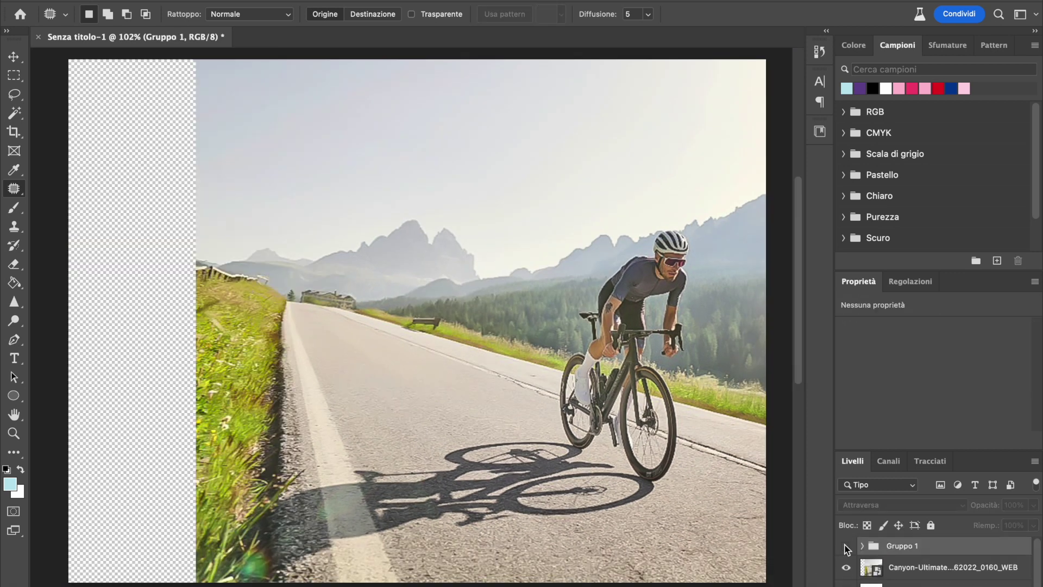
pyautogui.click(846, 546)
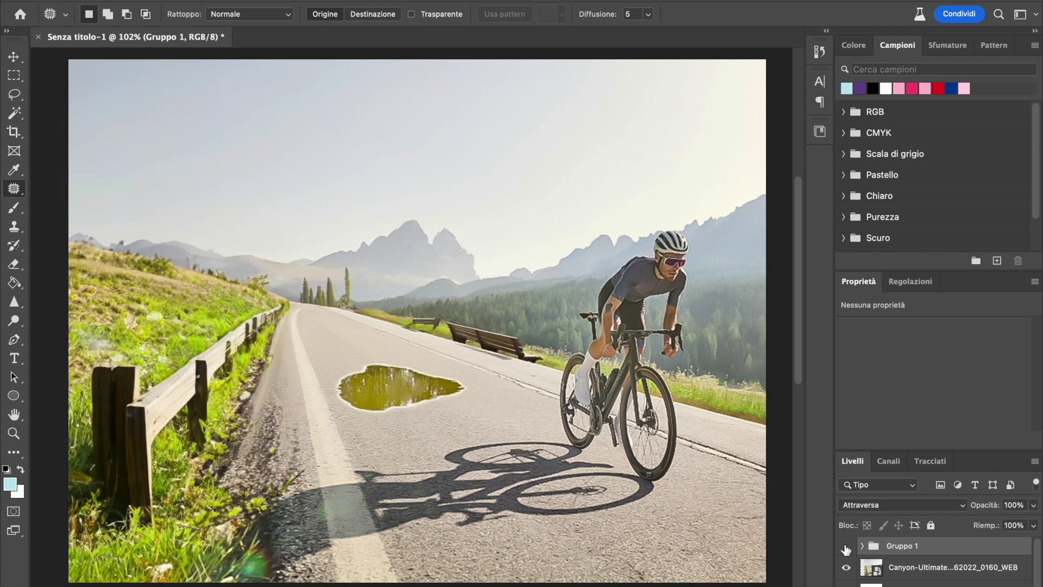